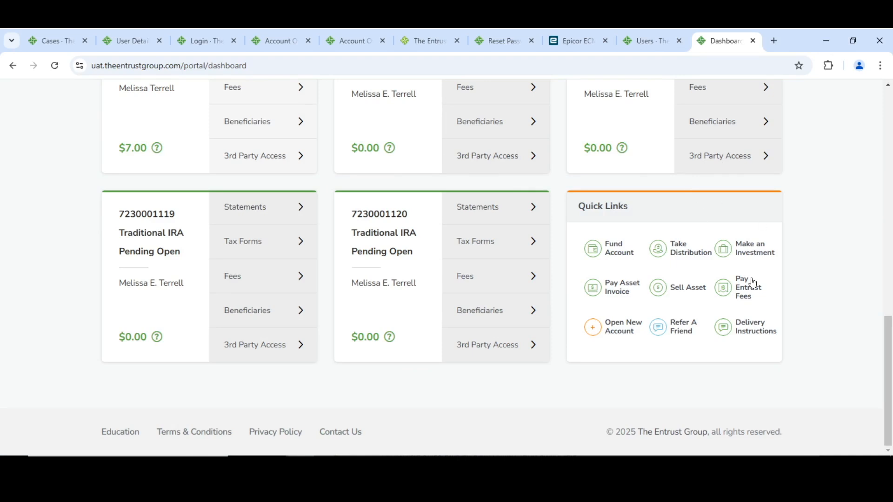
# Start a new investment request with Precious Metals as the asset type and continue to its general information
pyautogui.click(751, 252)
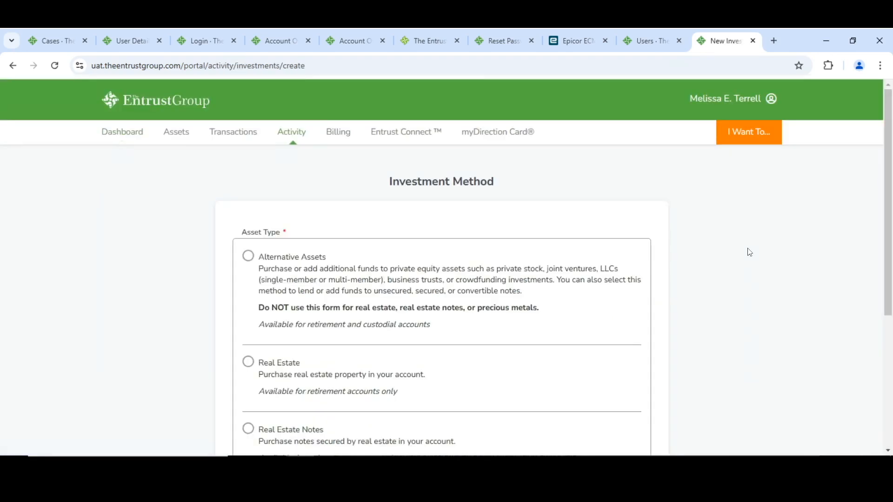
pyautogui.scroll(-5, 221, 245)
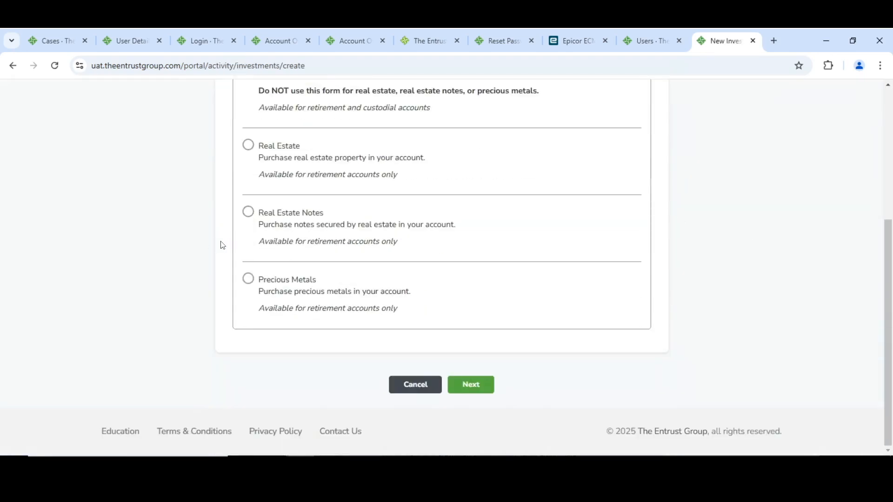
pyautogui.click(248, 280)
pyautogui.click(479, 389)
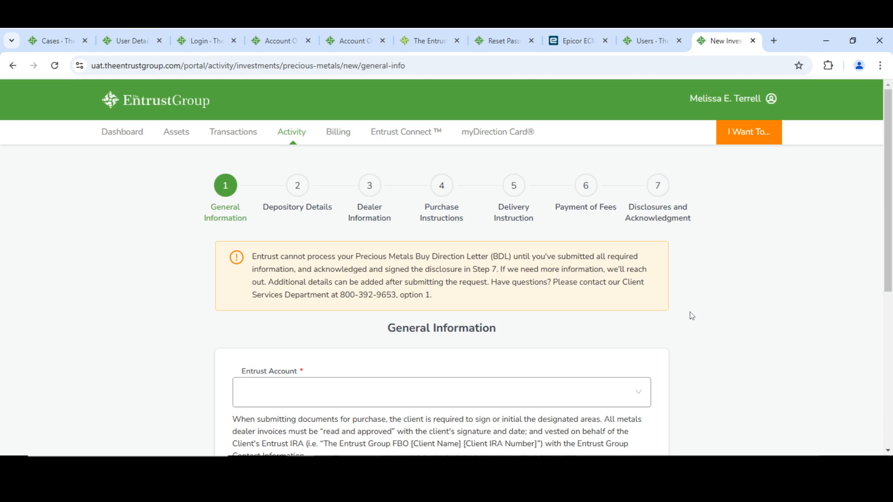
# Choose the Simple IRA as the Entrust account, agree to the E-Sign Act Disclosure and Consent, and continue
pyautogui.scroll(-2, 693, 316)
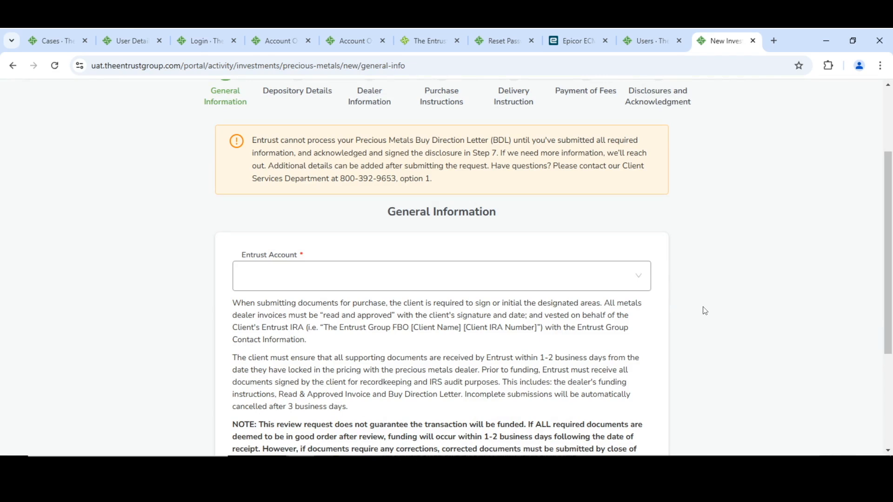
pyautogui.click(305, 277)
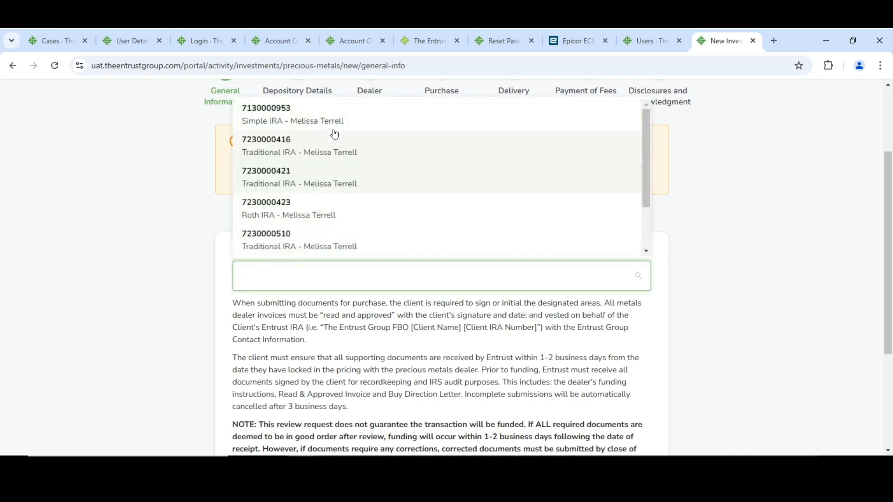
pyautogui.click(324, 118)
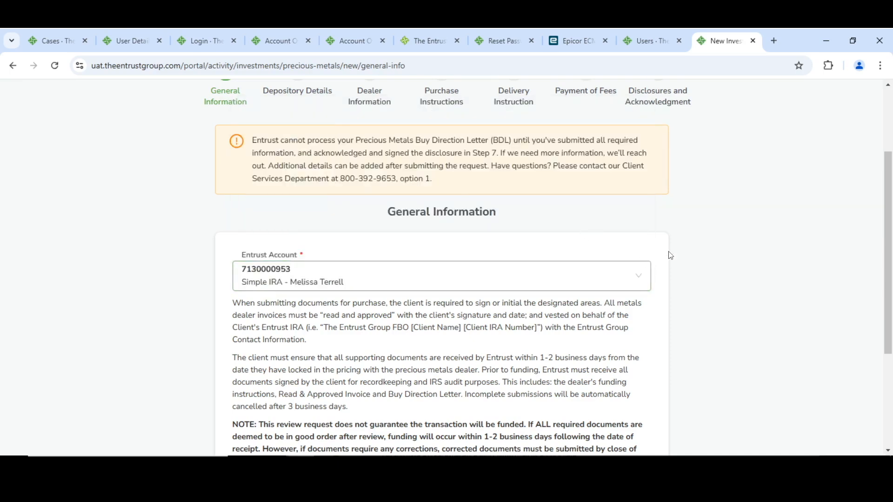
pyautogui.scroll(-4, 669, 255)
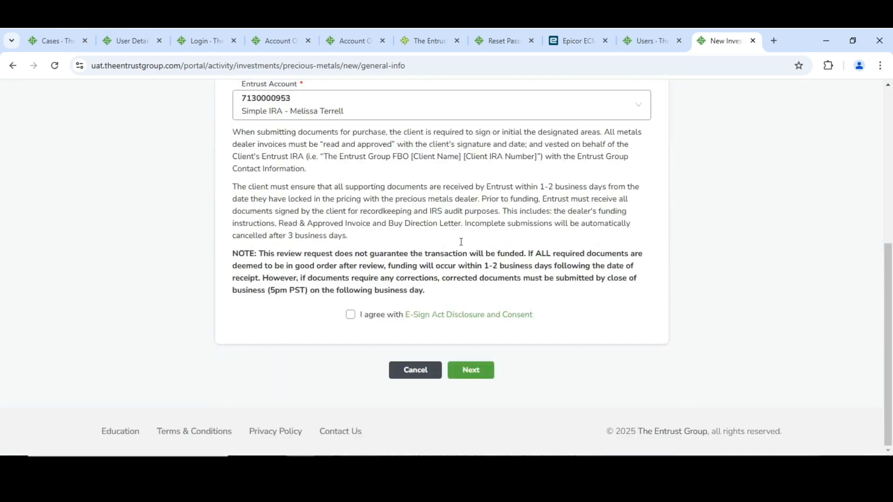
pyautogui.click(351, 315)
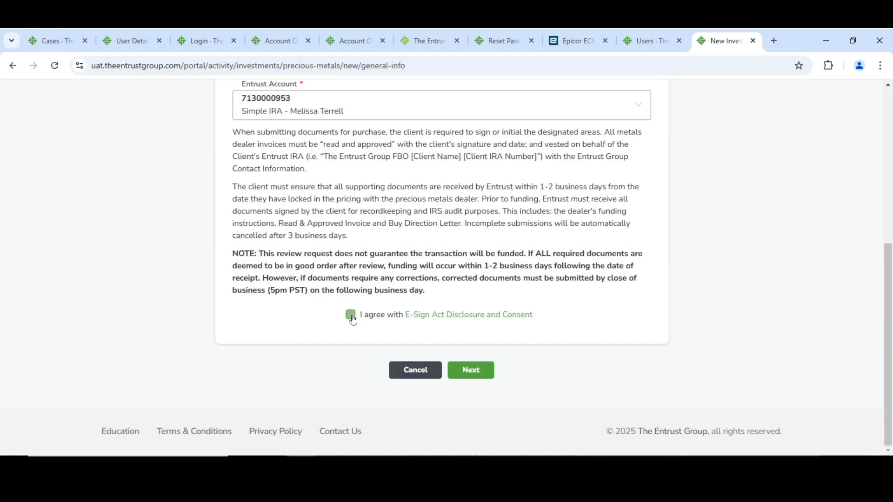
pyautogui.click(475, 372)
# Set the depository to A-M Global Logistics at its Dallas location with Allocated storage
pyautogui.scroll(-1, 544, 274)
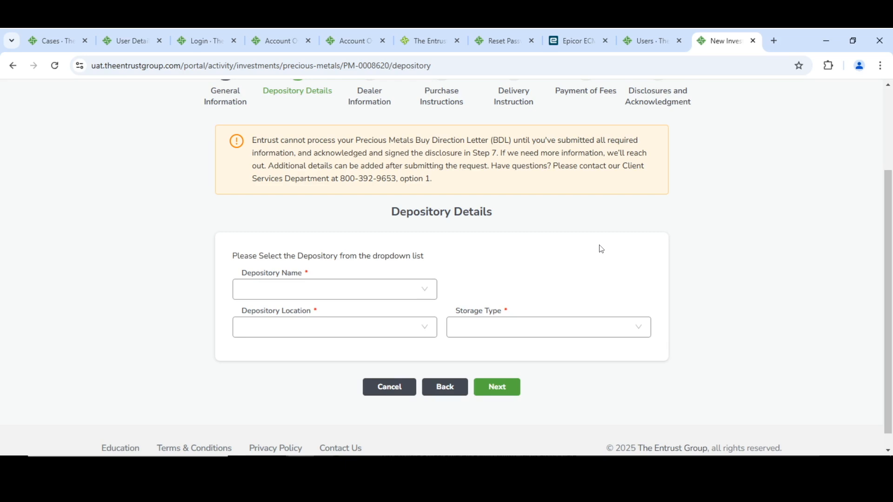
pyautogui.click(296, 294)
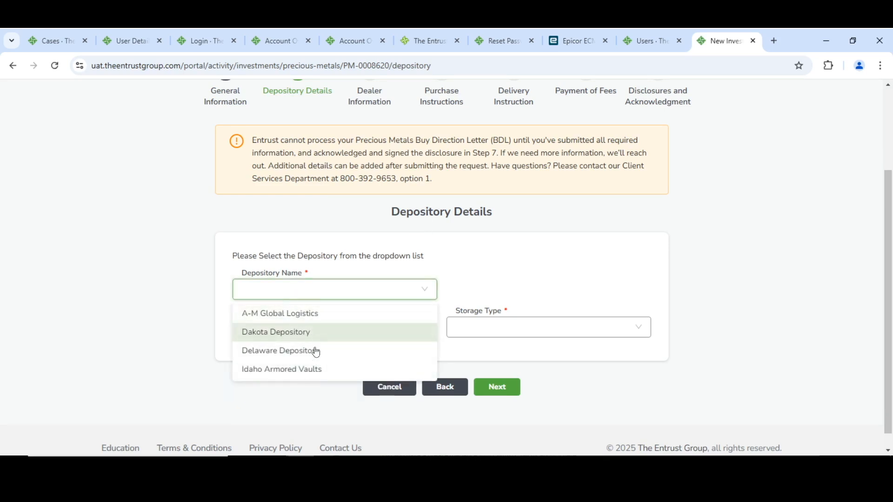
pyautogui.click(313, 322)
pyautogui.scroll(-1, 230, 241)
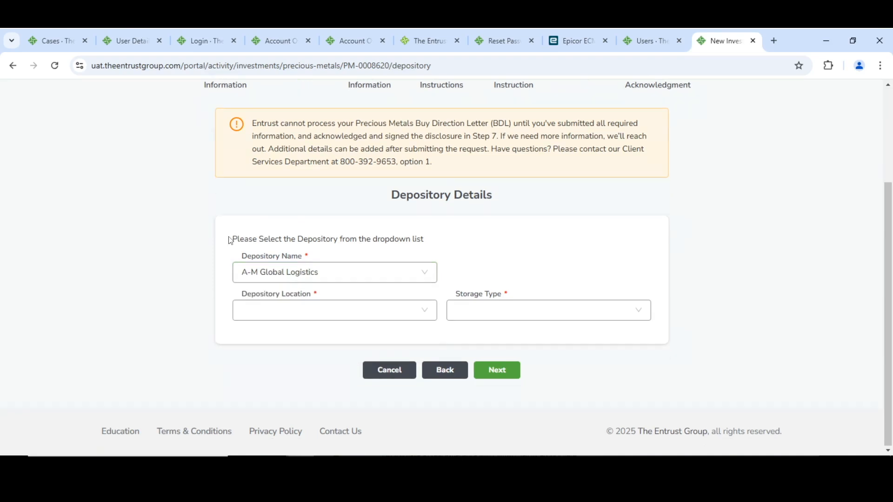
pyautogui.click(298, 312)
pyautogui.click(314, 339)
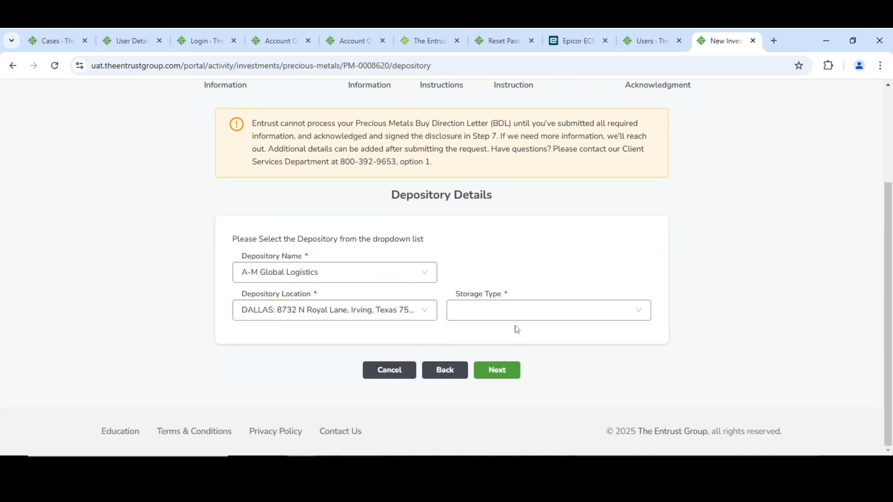
pyautogui.click(503, 315)
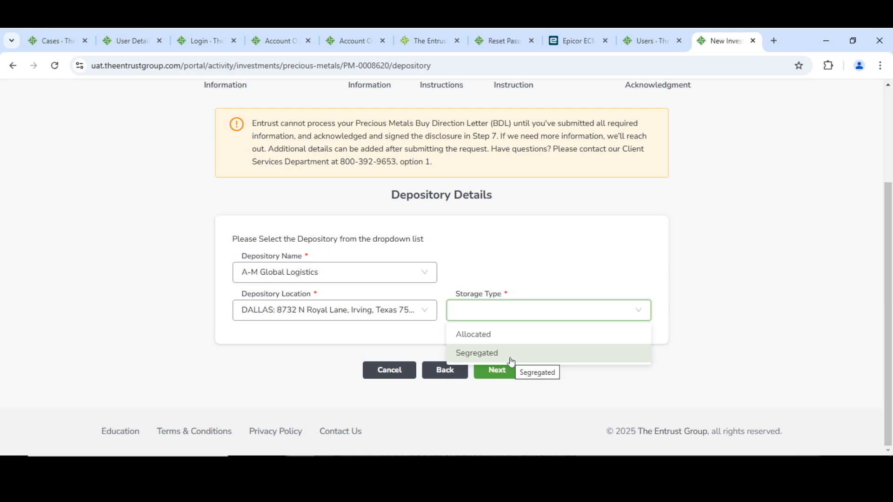
pyautogui.click(499, 337)
# Review the depository fees for Allocated storage at A-M Global Logistics, and change the storage type to Segregated
pyautogui.scroll(-2, 674, 256)
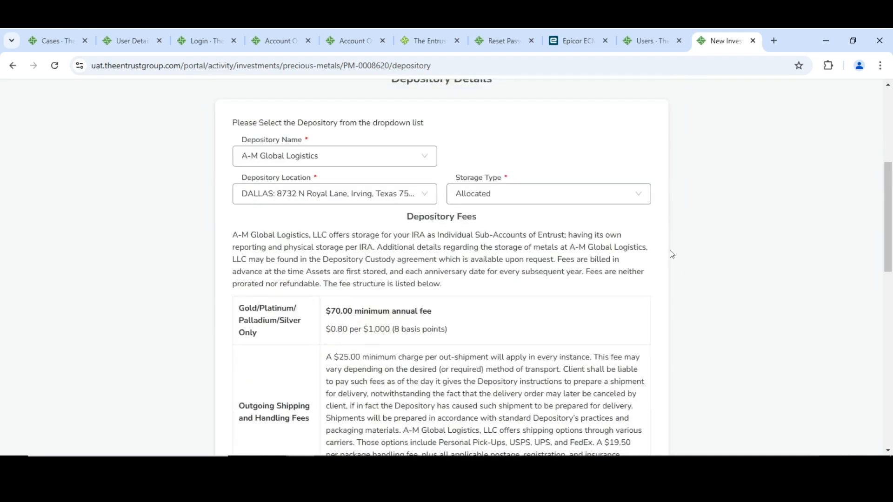
pyautogui.scroll(-1, 628, 218)
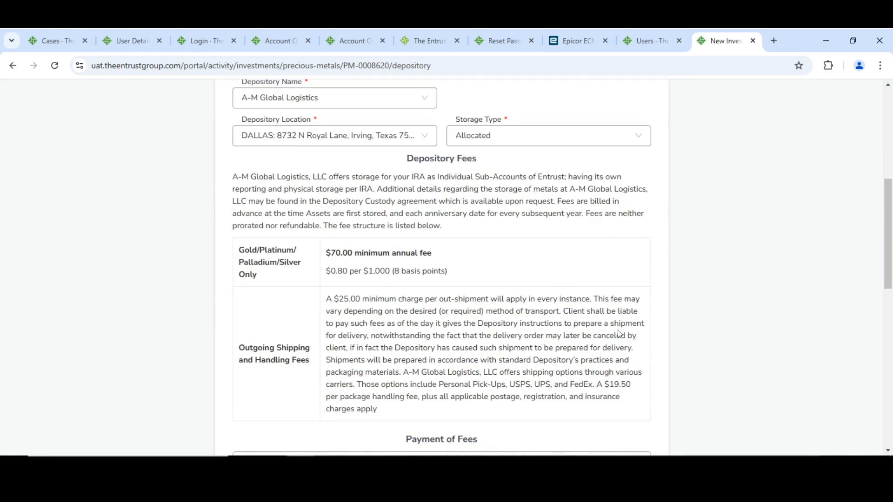
pyautogui.click(499, 141)
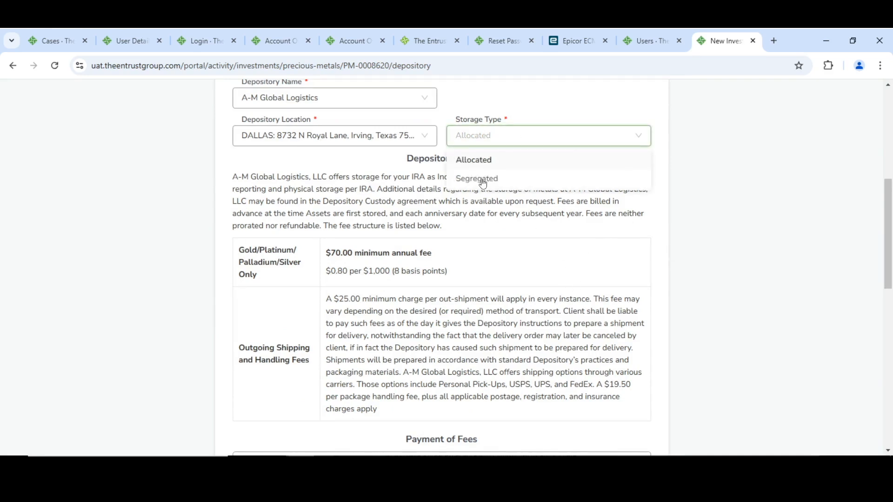
pyautogui.click(481, 180)
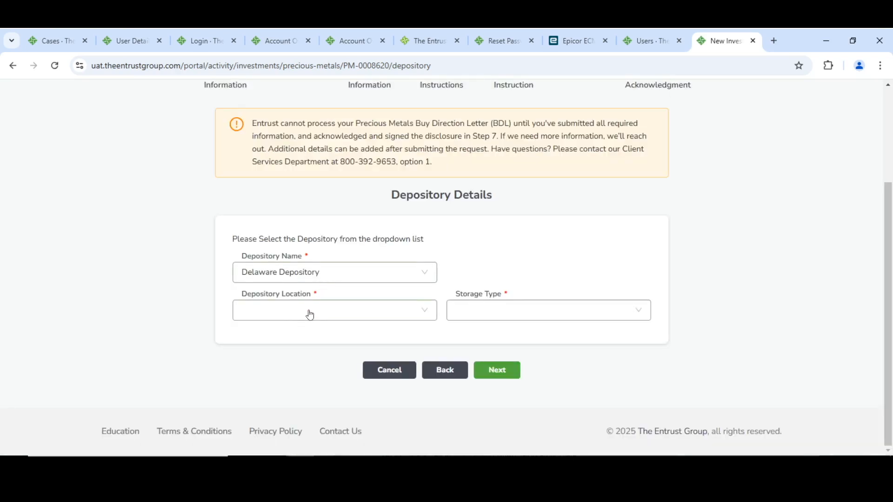
# Choose the Delaware location and Allocated storage for Delaware Depository, and view its fees
pyautogui.click(309, 313)
pyautogui.click(314, 337)
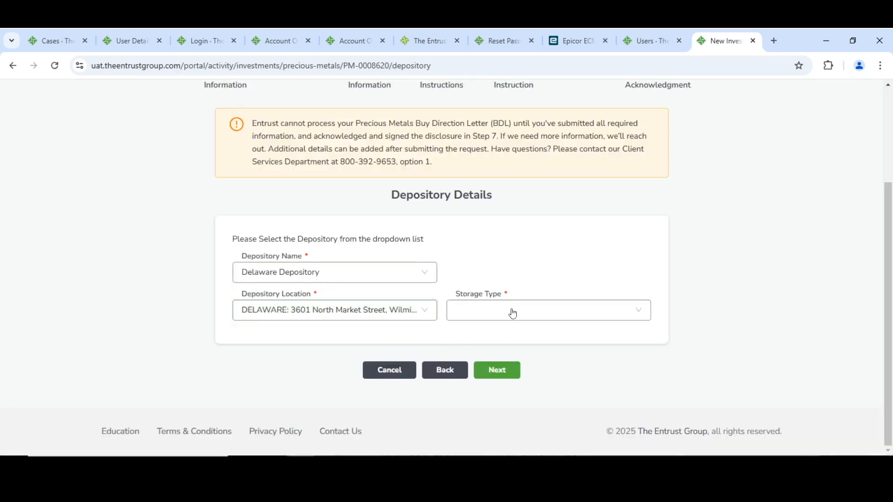
pyautogui.click(510, 312)
pyautogui.click(509, 334)
pyautogui.scroll(-3, 545, 293)
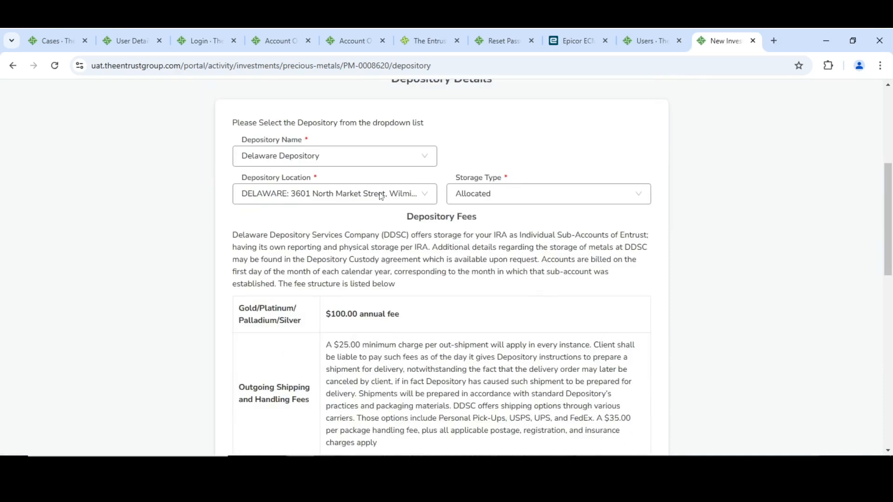
# Switch the depository back to A-M Global Logistics, with the Dallas location and Allocated storage
pyautogui.click(327, 158)
pyautogui.click(309, 180)
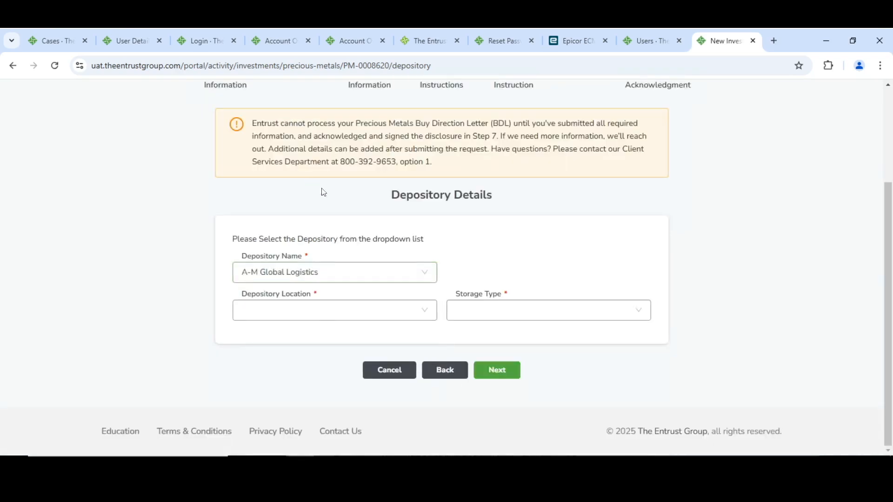
pyautogui.click(309, 311)
pyautogui.click(303, 332)
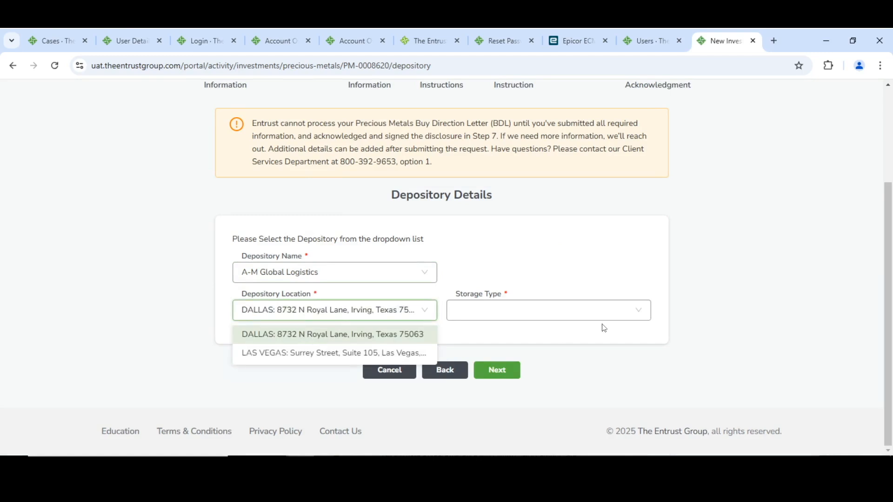
pyautogui.click(530, 313)
pyautogui.click(495, 339)
# Review the A-M Global Logistics depository fees and choose the Traditional IRA as the payment source
pyautogui.scroll(-3, 642, 244)
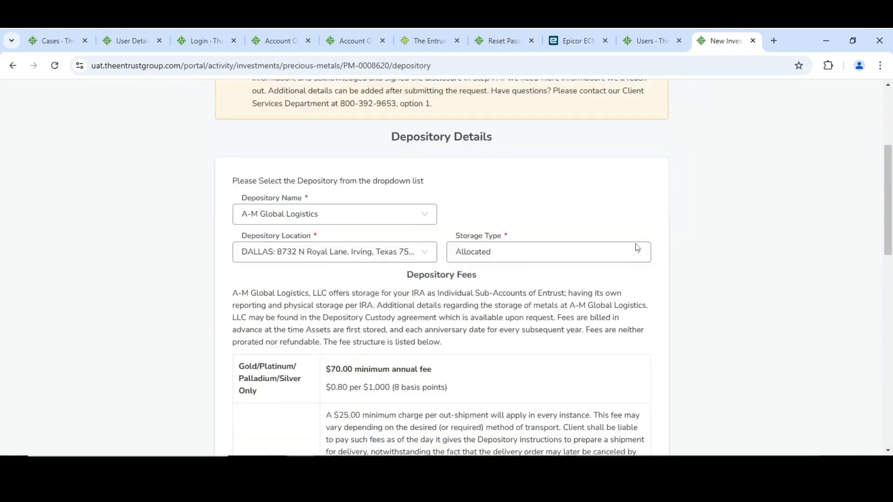
pyautogui.scroll(-6, 371, 225)
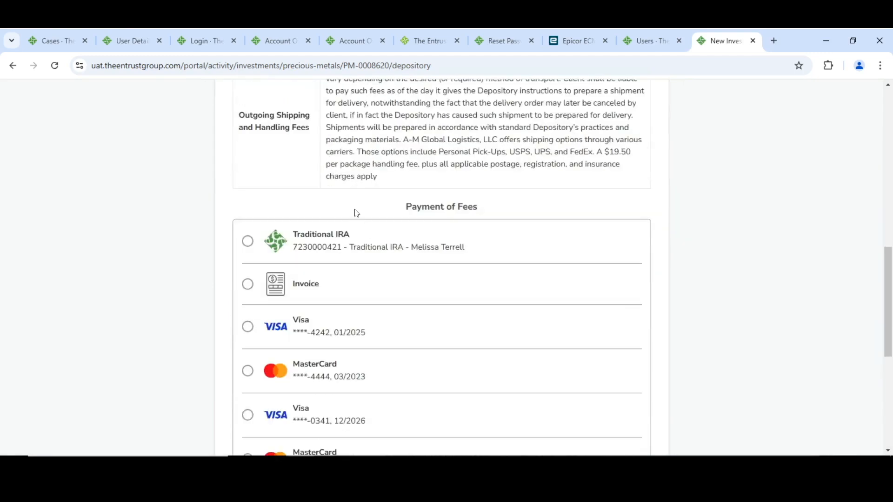
pyautogui.scroll(3, 417, 194)
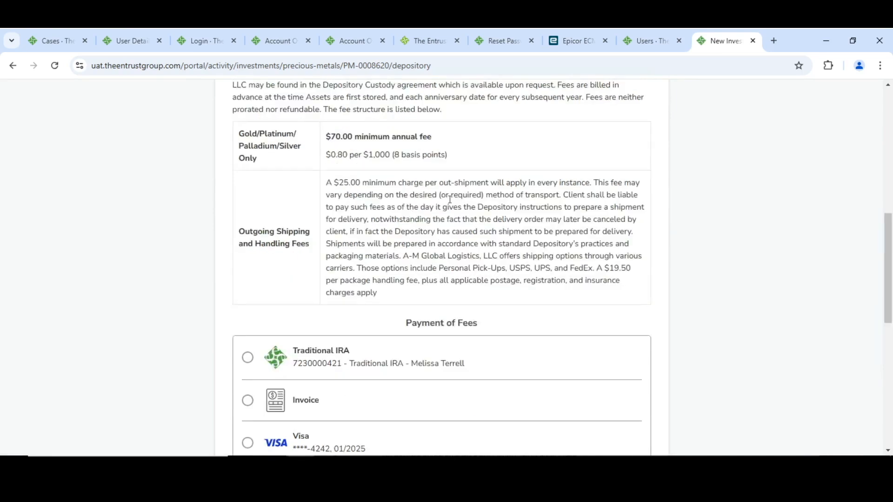
pyautogui.scroll(1, 421, 196)
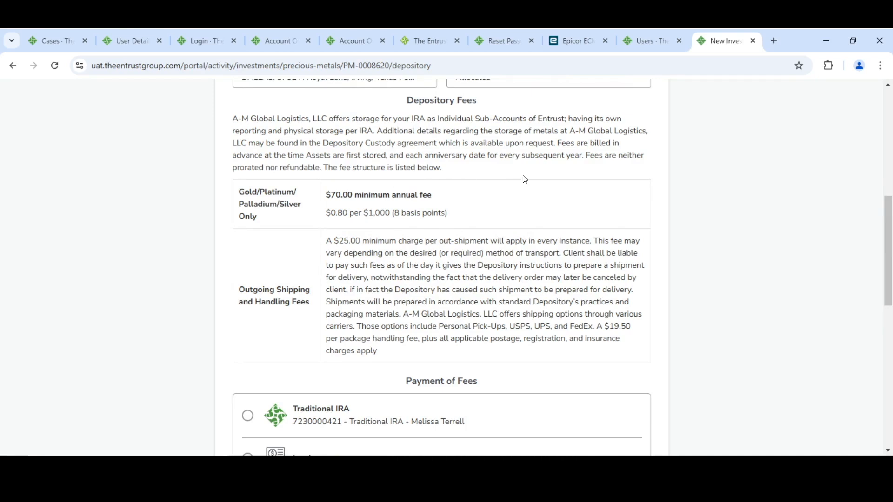
pyautogui.scroll(-4, 454, 193)
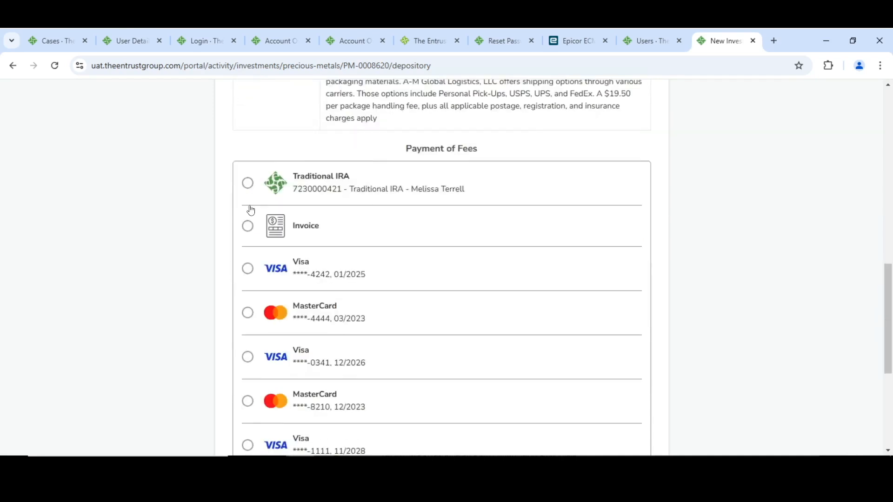
pyautogui.click(247, 185)
# Acknowledge the election to store the precious metals with A-M Global Logistics and continue to the dealer information
pyautogui.scroll(-1, 462, 163)
pyautogui.scroll(-2, 486, 182)
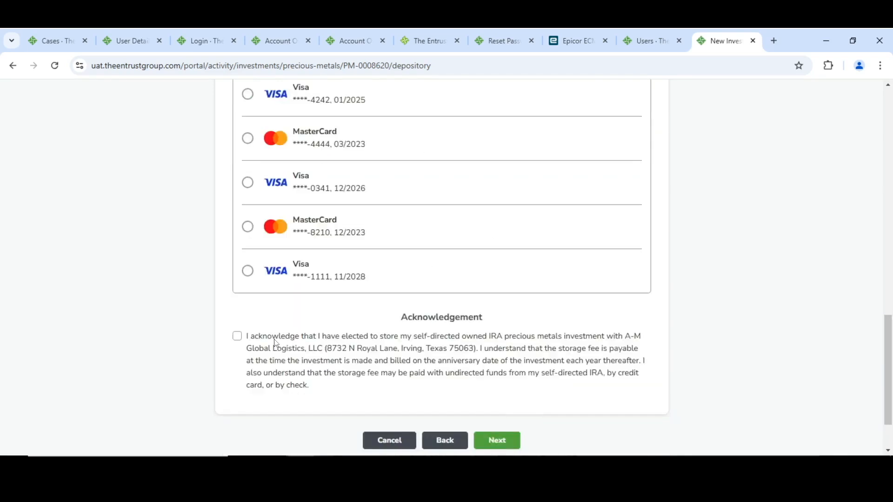
pyautogui.click(238, 336)
pyautogui.scroll(-1, 530, 339)
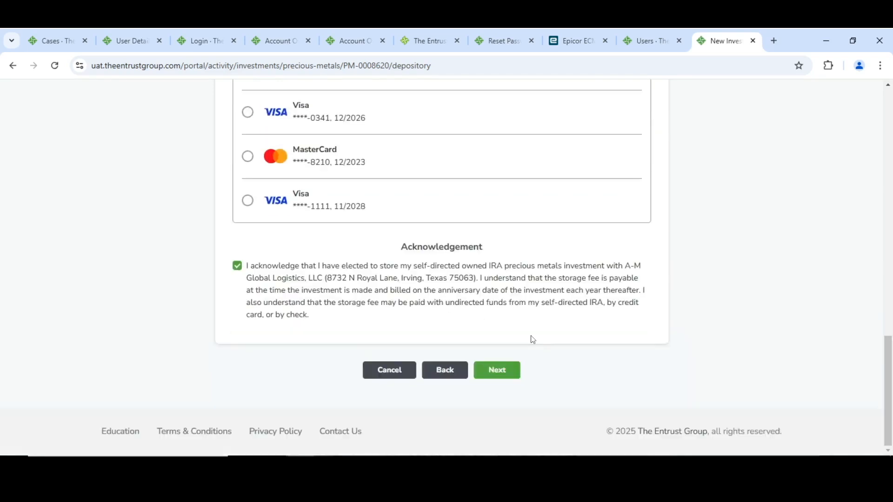
pyautogui.click(509, 372)
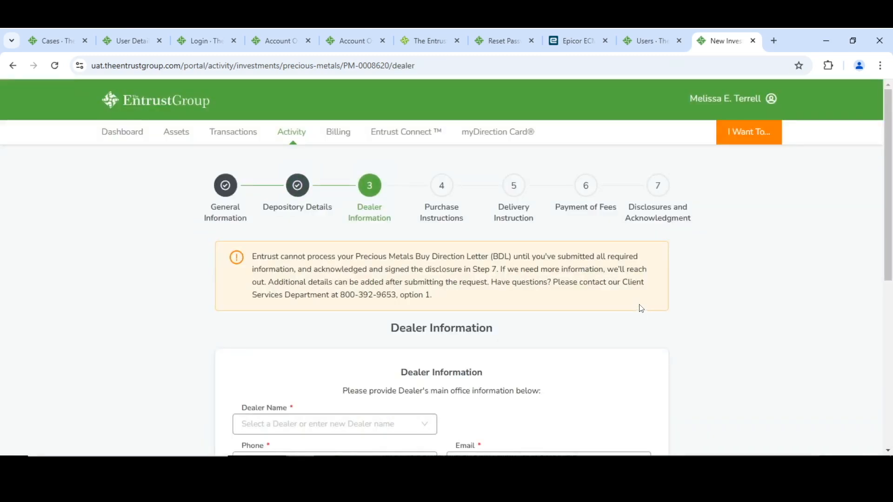
# Search the dealer names for "colo" and select Colonial Metals as the dealer
pyautogui.scroll(-2, 553, 326)
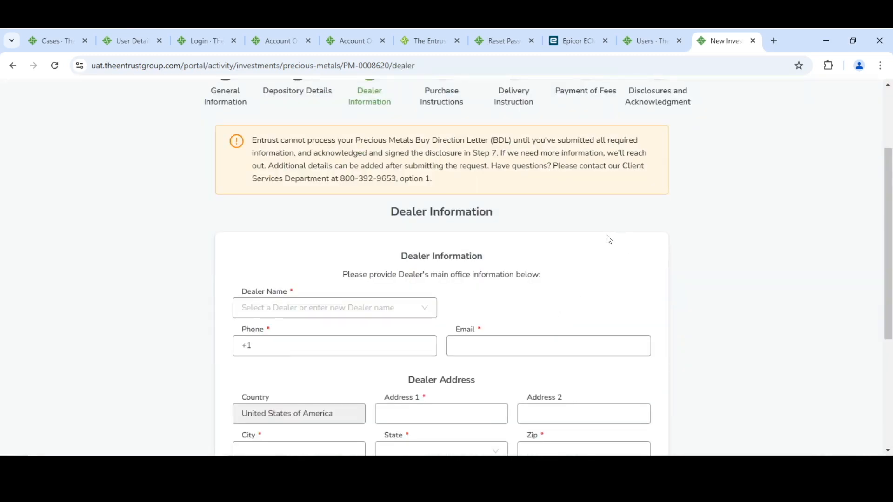
pyautogui.scroll(-1, 609, 238)
pyautogui.click(313, 250)
pyautogui.write('colo')
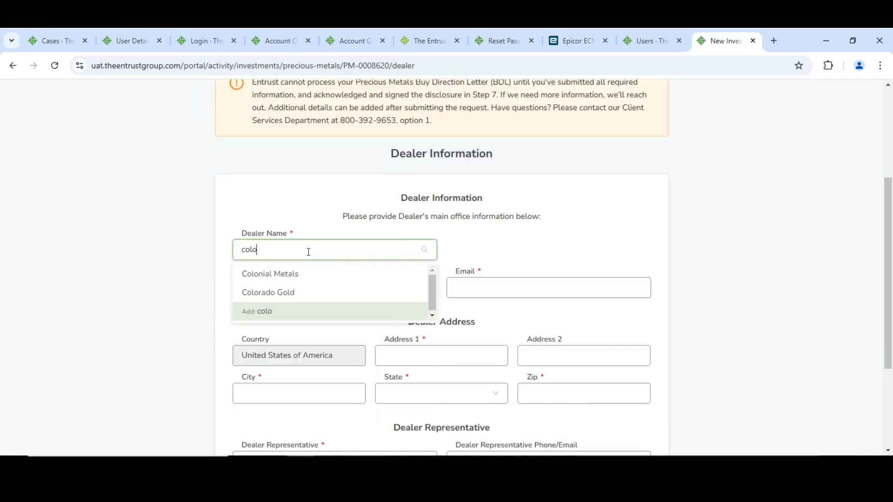
pyautogui.click(285, 275)
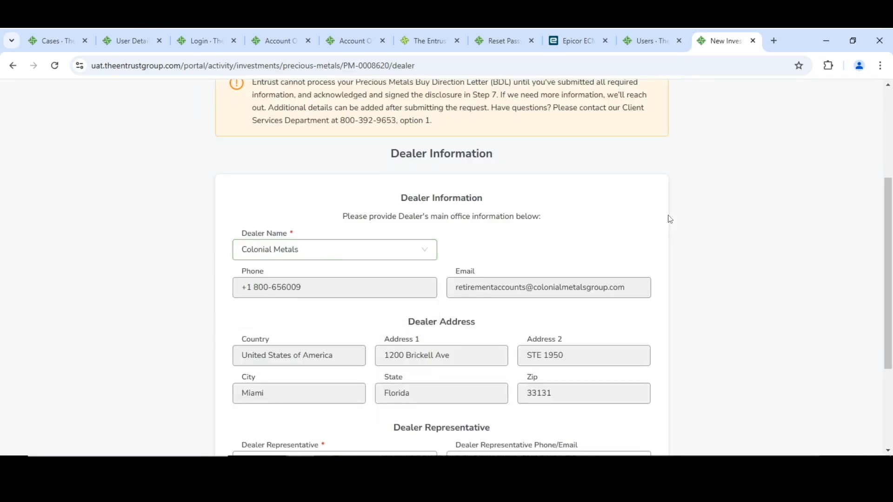
# Enter "n/a" as the dealer representative and continue to the purchase instructions
pyautogui.scroll(-1, 645, 204)
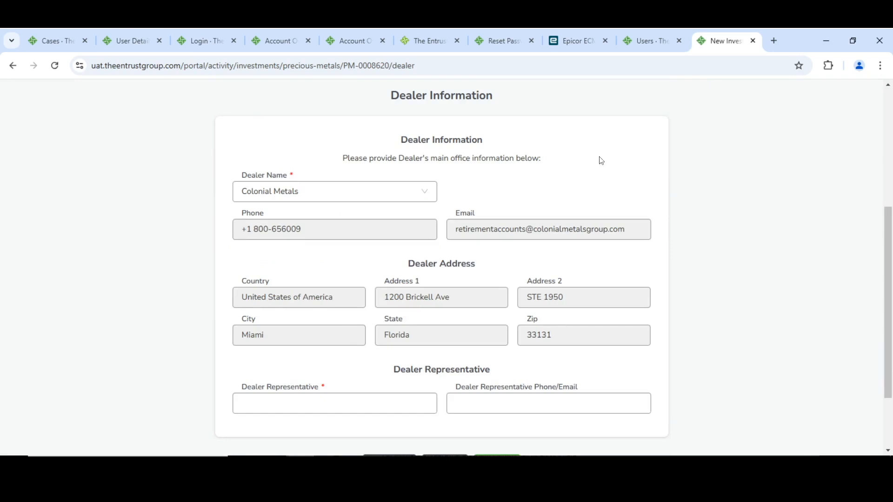
pyautogui.scroll(-2, 689, 223)
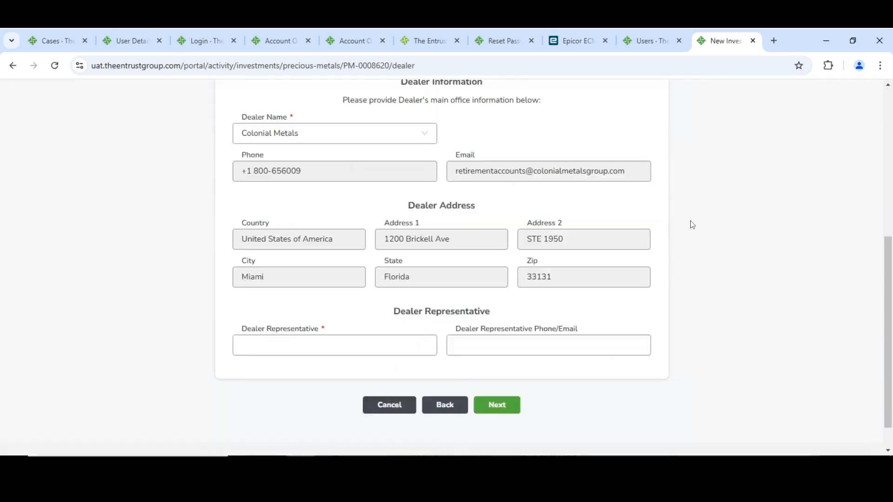
pyautogui.click(293, 314)
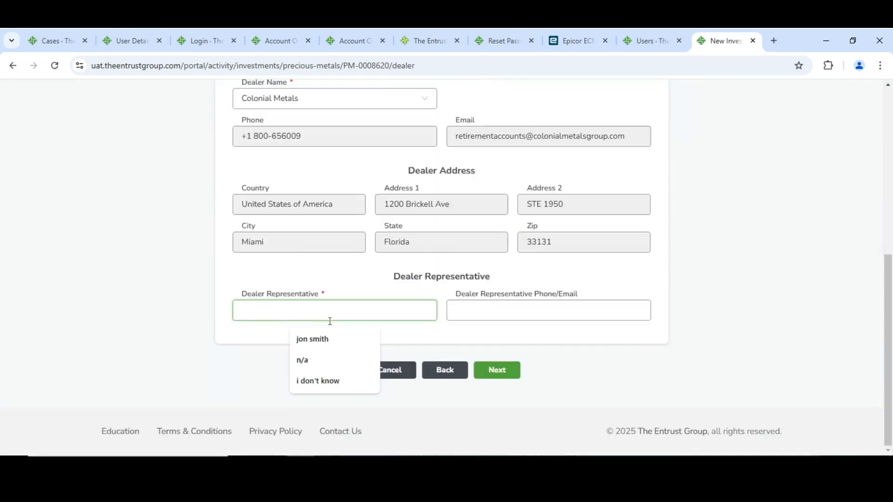
pyautogui.click(316, 360)
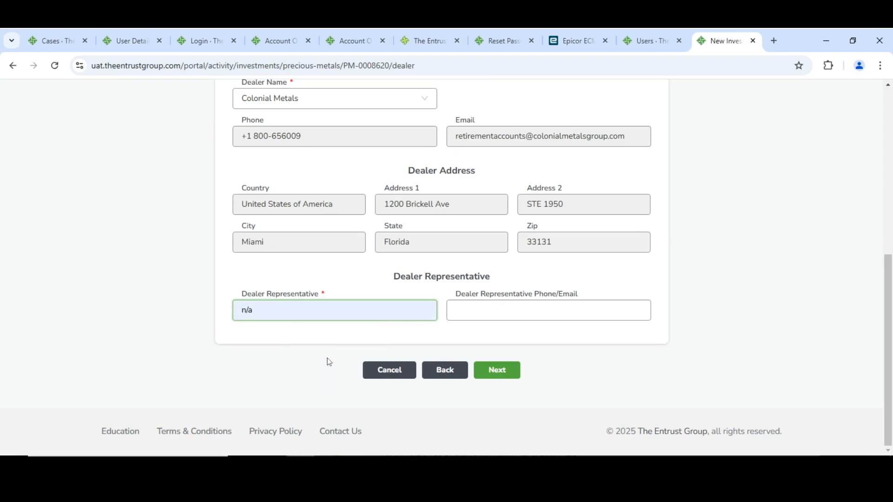
pyautogui.click(511, 379)
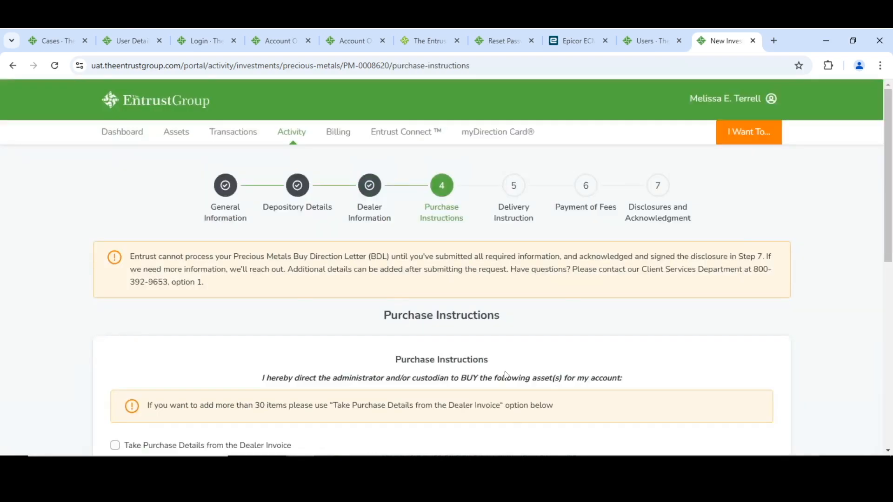
# Choose to take the purchase details from the dealer invoice and set the total investment amount to $3,500
pyautogui.scroll(-4, 507, 376)
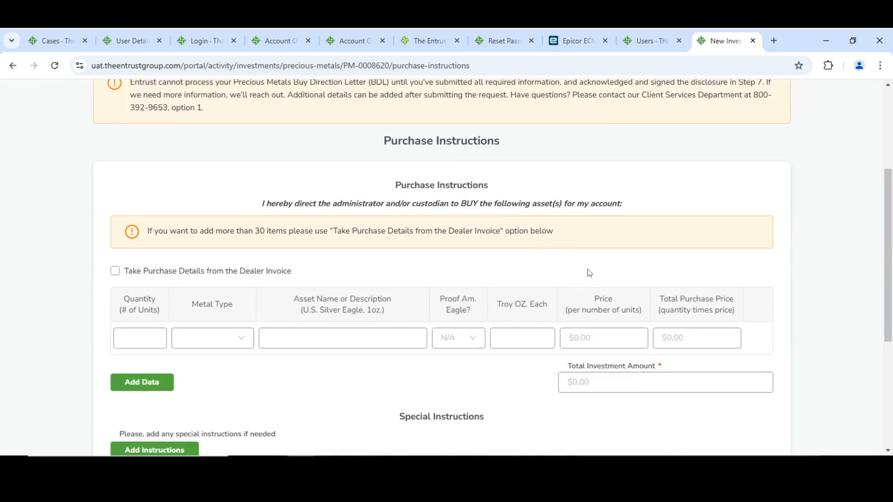
pyautogui.click(115, 272)
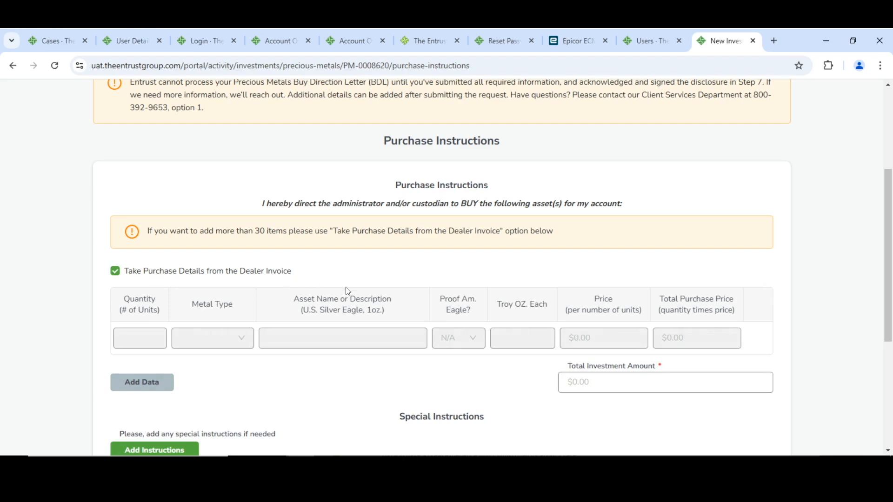
pyautogui.scroll(-1, 391, 242)
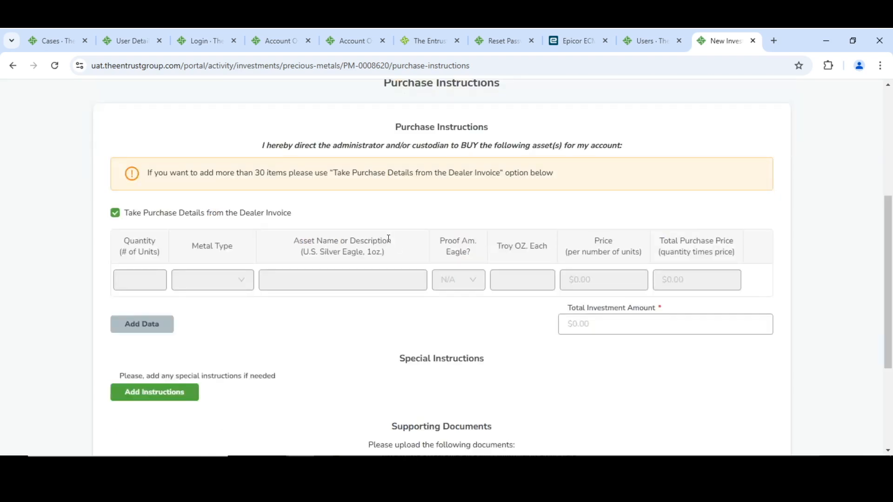
pyautogui.scroll(-1, 388, 239)
pyautogui.click(595, 264)
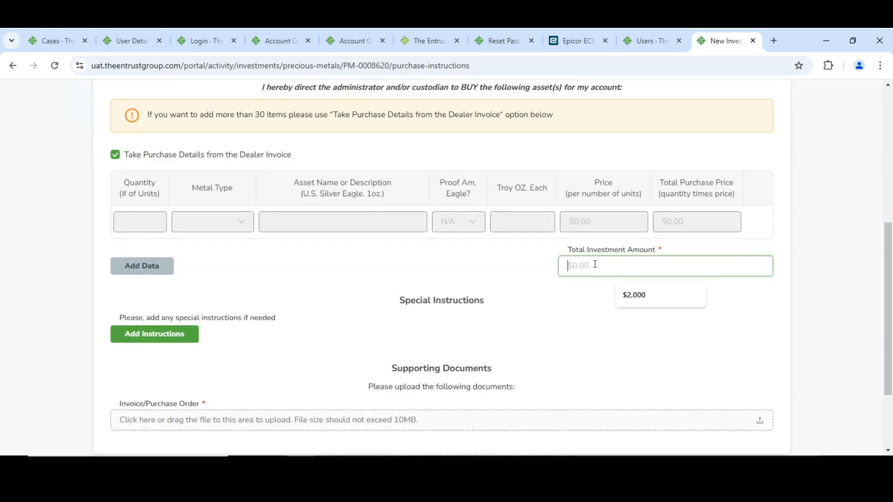
pyautogui.write('3')
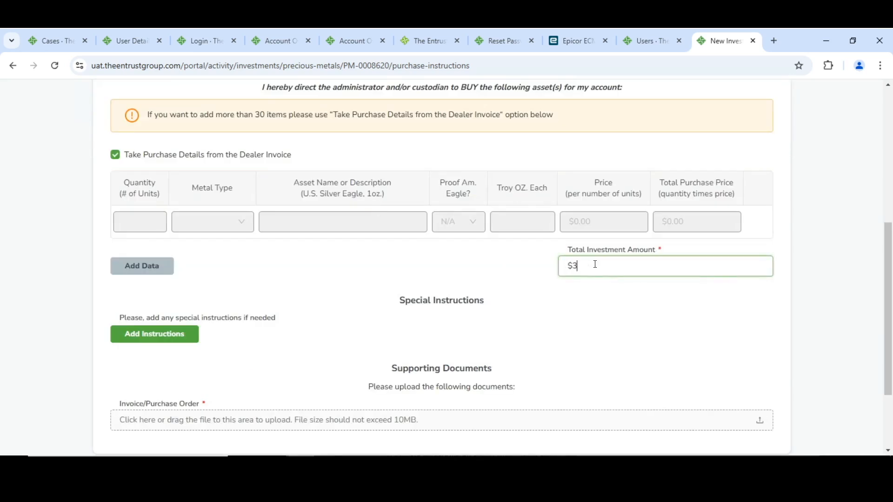
pyautogui.write(',500')
pyautogui.click(434, 268)
# Upload Precious Metals Buy Direction Letter.pdf as the invoice/purchase order and continue to the delivery instruction
pyautogui.scroll(-1, 241, 355)
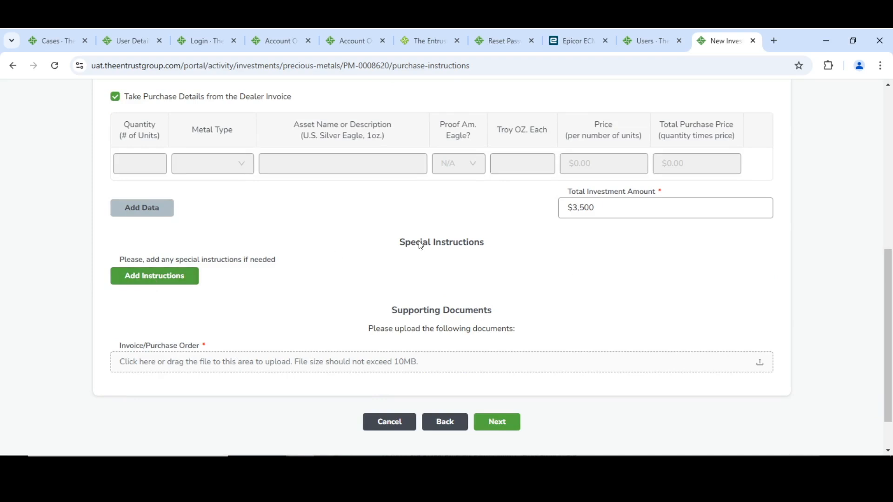
pyautogui.scroll(-1, 411, 228)
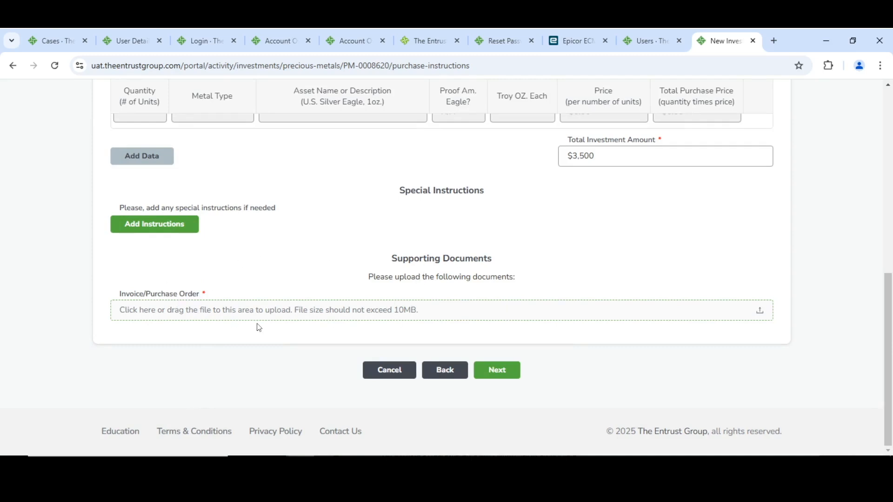
pyautogui.click(260, 311)
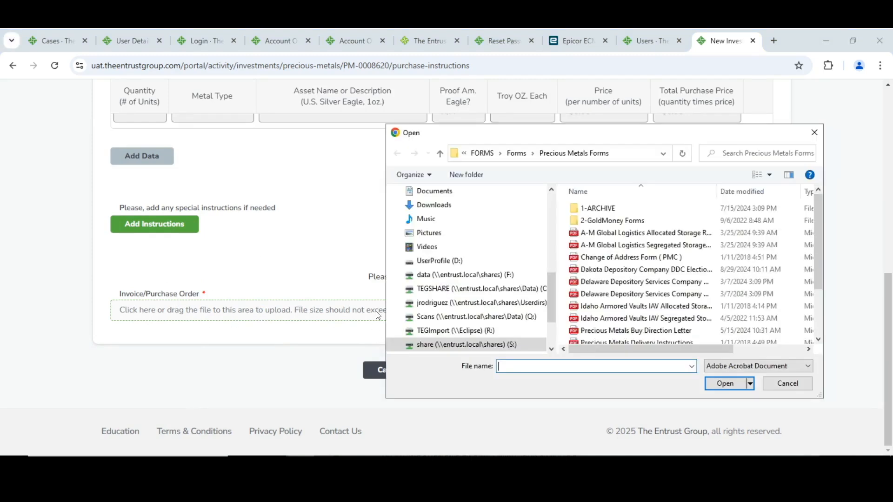
pyautogui.doubleClick(652, 331)
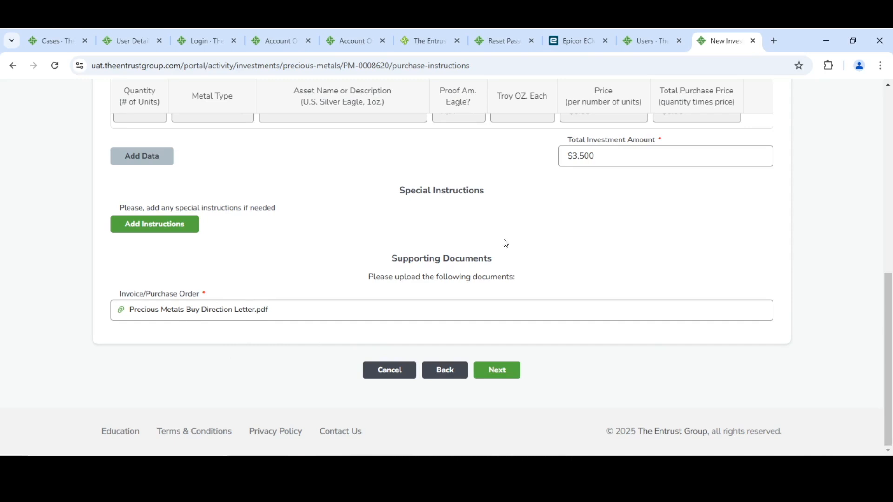
pyautogui.click(509, 370)
# Review the Colonial Metals payment information, keep Wire as the payment method, and continue to the payment of fees
pyautogui.scroll(-1, 195, 299)
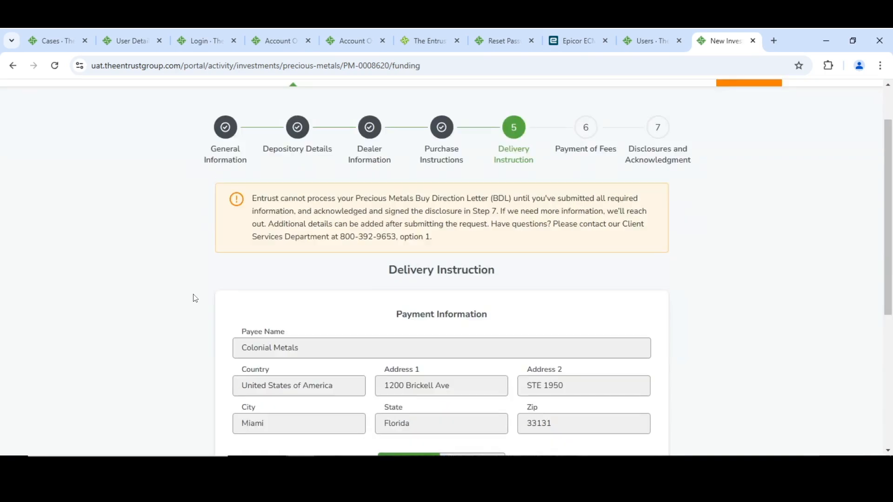
pyautogui.scroll(-1, 196, 299)
pyautogui.scroll(-1, 195, 299)
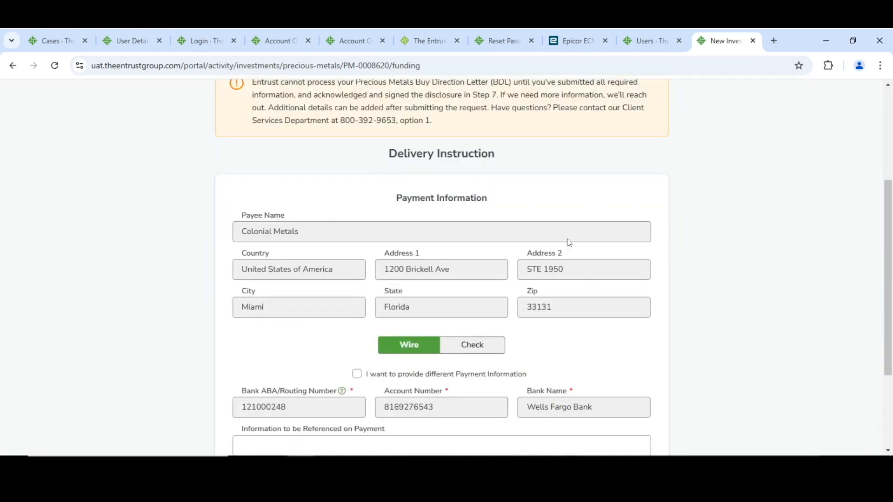
pyautogui.scroll(-1, 568, 242)
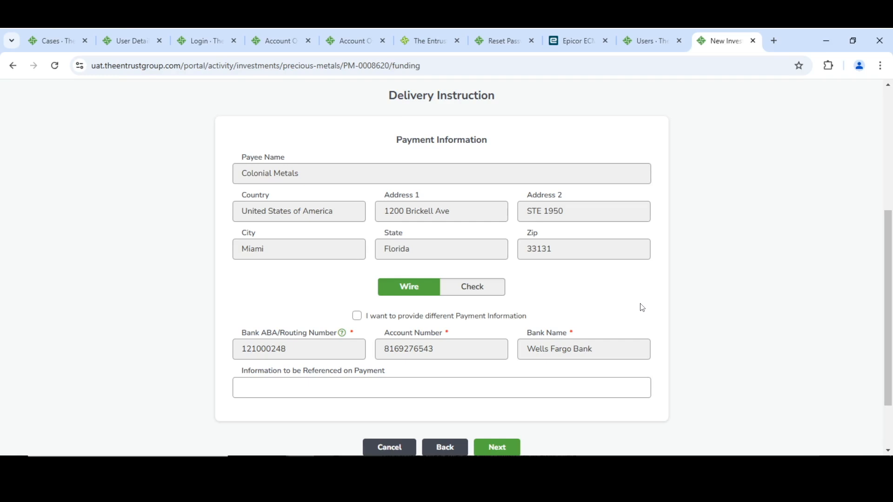
pyautogui.scroll(-2, 635, 308)
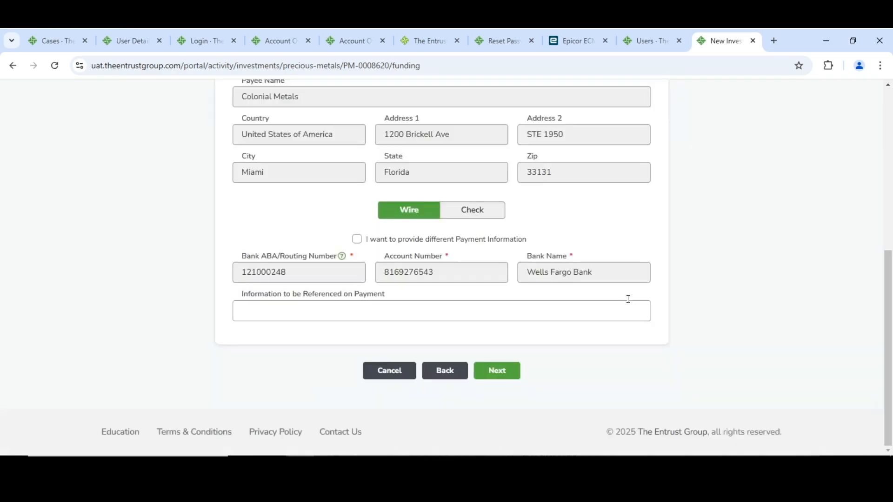
pyautogui.click(507, 376)
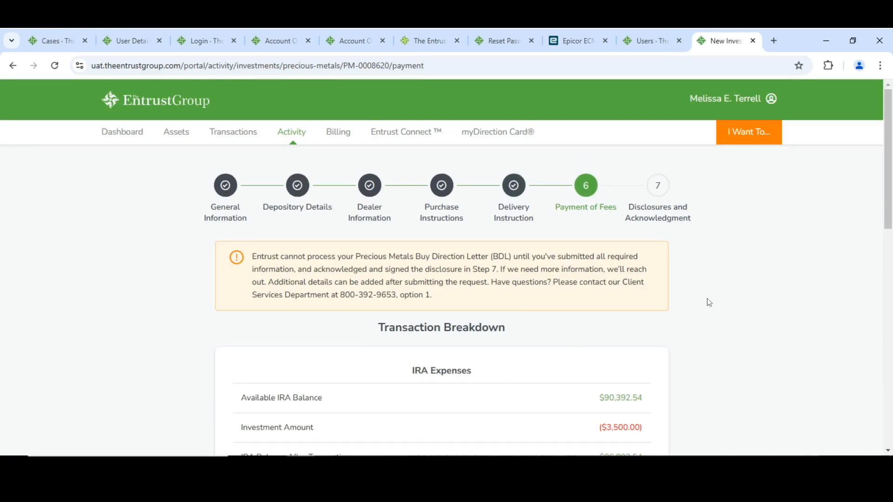
# Review the transaction breakdown, keep the preselected Visa card for the fees, and continue to the disclosures
pyautogui.scroll(-3, 700, 303)
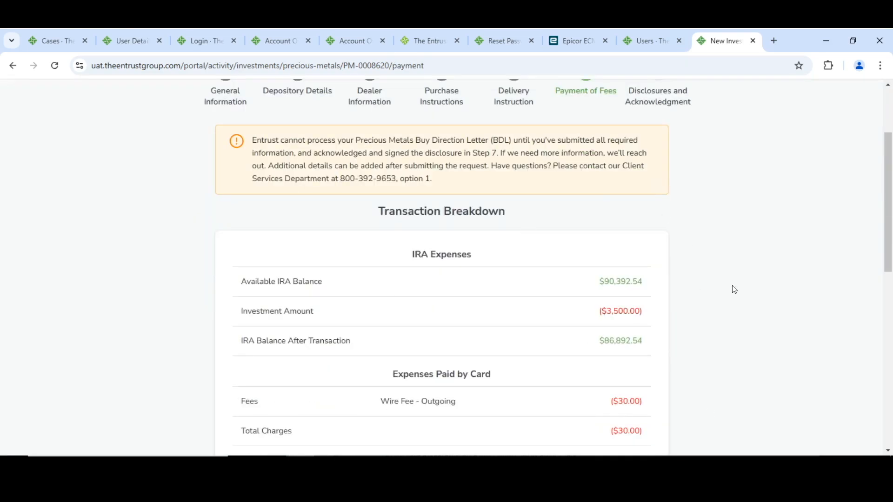
pyautogui.scroll(-1, 669, 311)
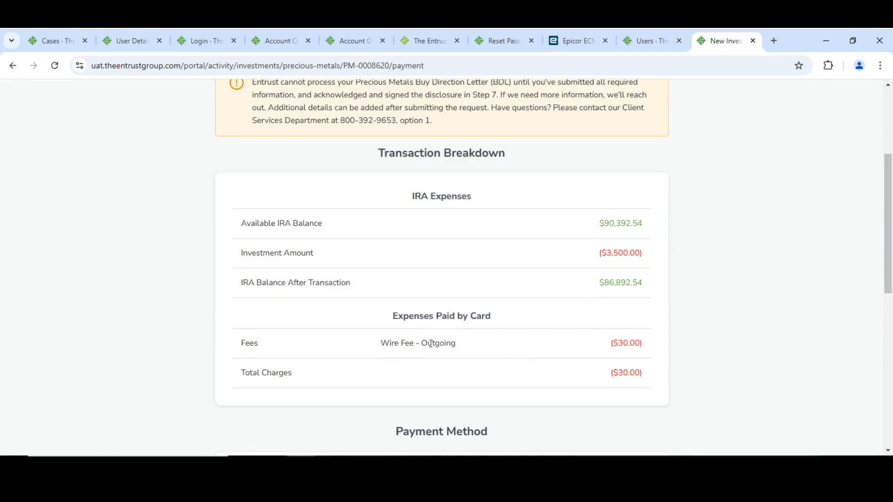
pyautogui.scroll(-4, 703, 295)
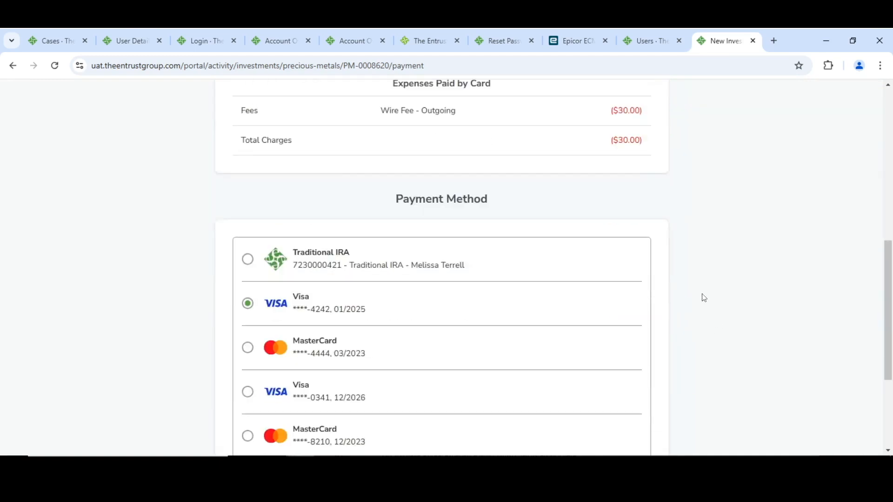
pyautogui.scroll(-1, 256, 225)
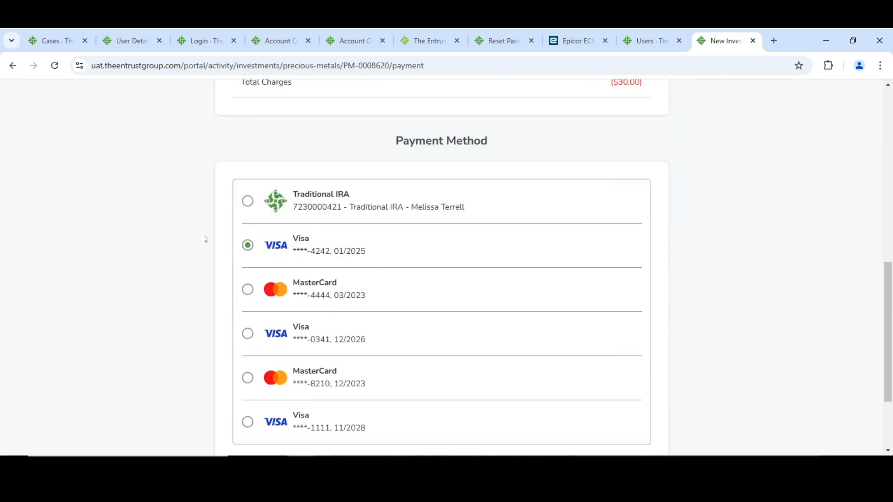
pyautogui.scroll(-2, 204, 239)
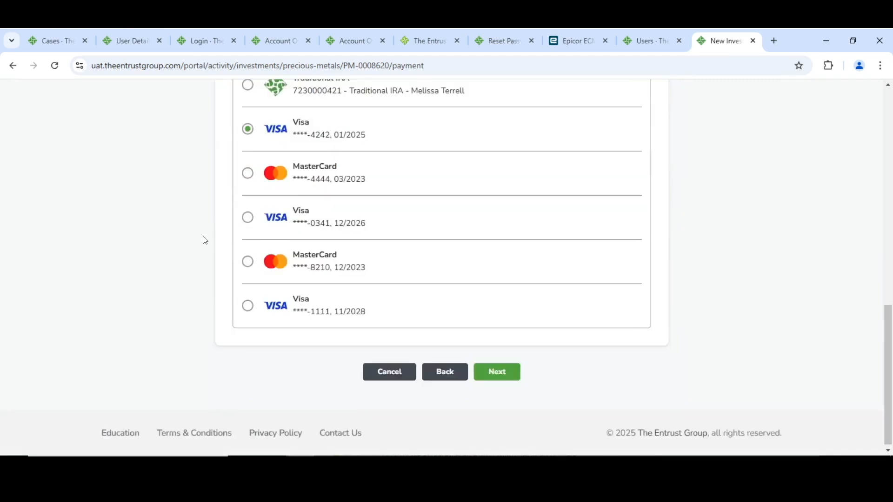
pyautogui.click(503, 381)
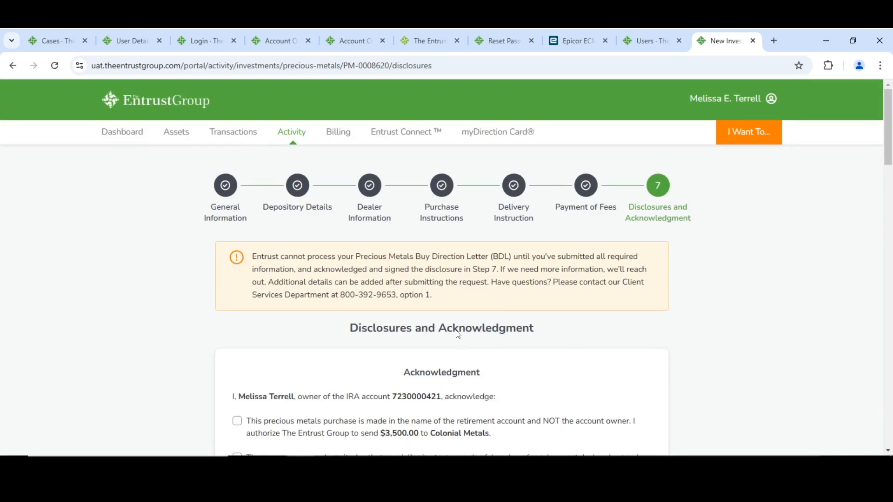
# Accept all five acknowledgments, from the retirement account purchase authorization through Market Condition Variances to the prohibited transaction statement
pyautogui.scroll(-4, 305, 331)
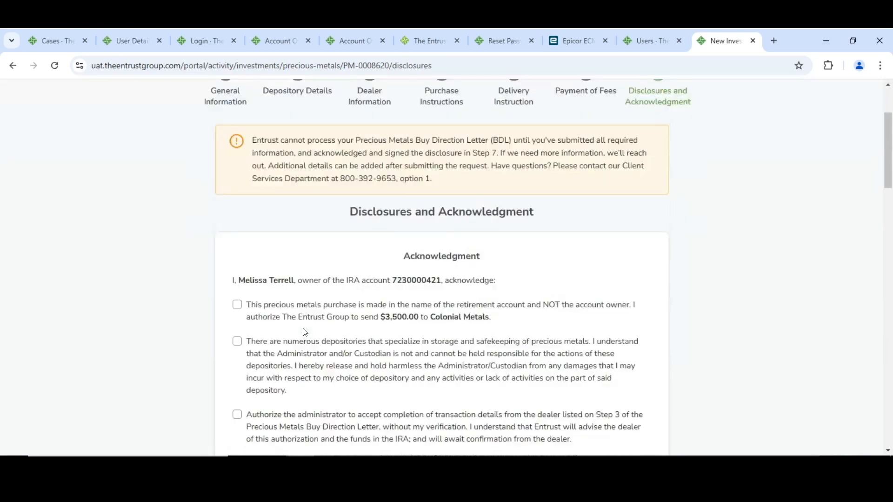
pyautogui.click(237, 247)
pyautogui.click(237, 284)
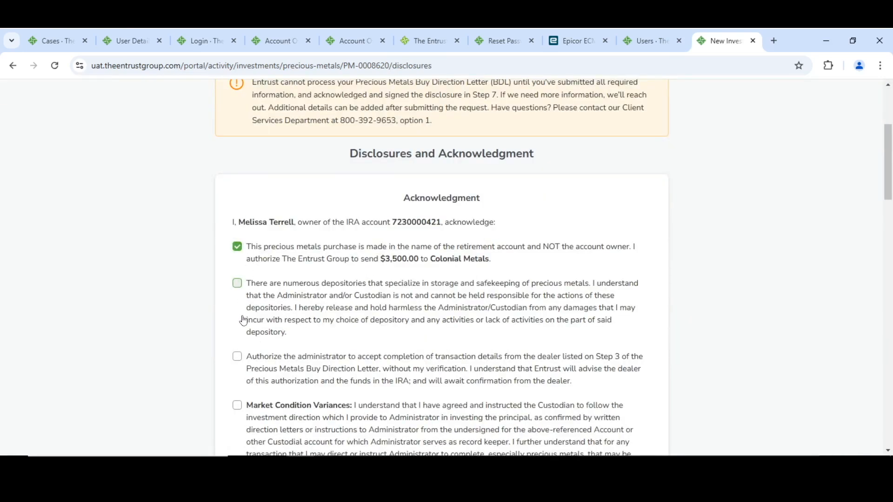
pyautogui.click(237, 358)
pyautogui.scroll(-3, 257, 280)
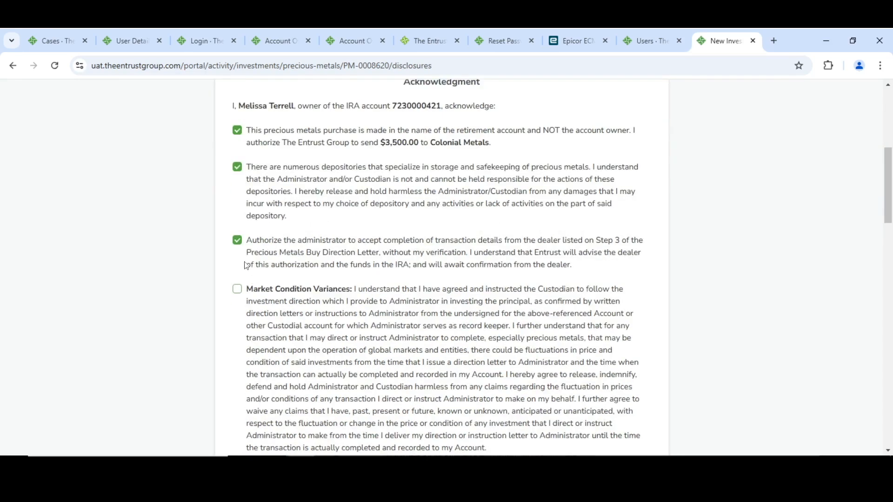
pyautogui.click(237, 289)
pyautogui.scroll(-4, 313, 238)
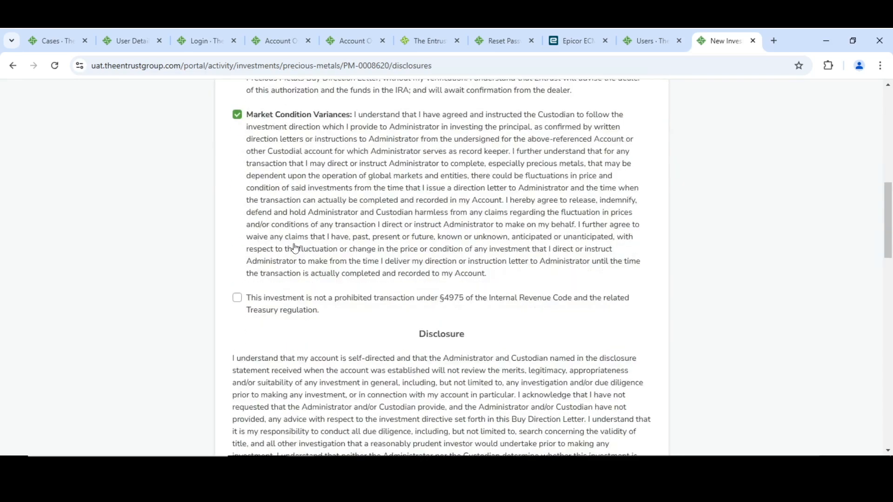
pyautogui.click(237, 298)
# Go through the disclosure text to its end and submit the precious metals purchase request
pyautogui.scroll(-5, 296, 240)
pyautogui.scroll(-15, 297, 240)
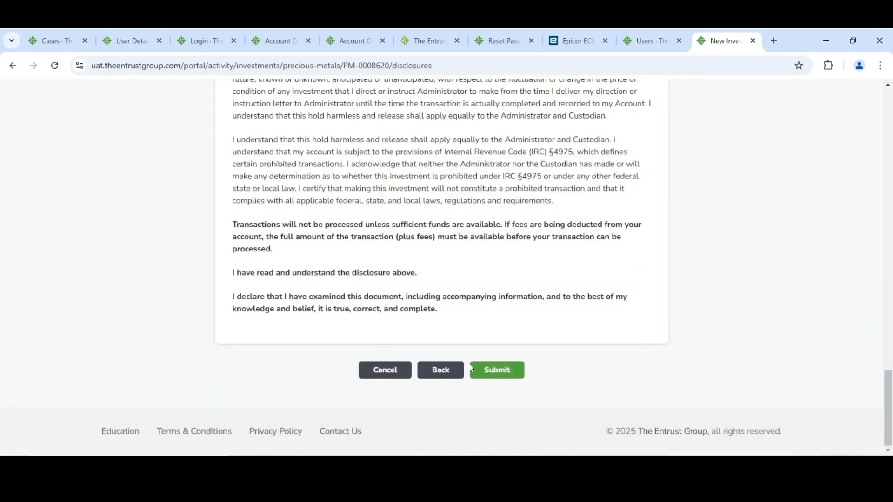
pyautogui.click(507, 372)
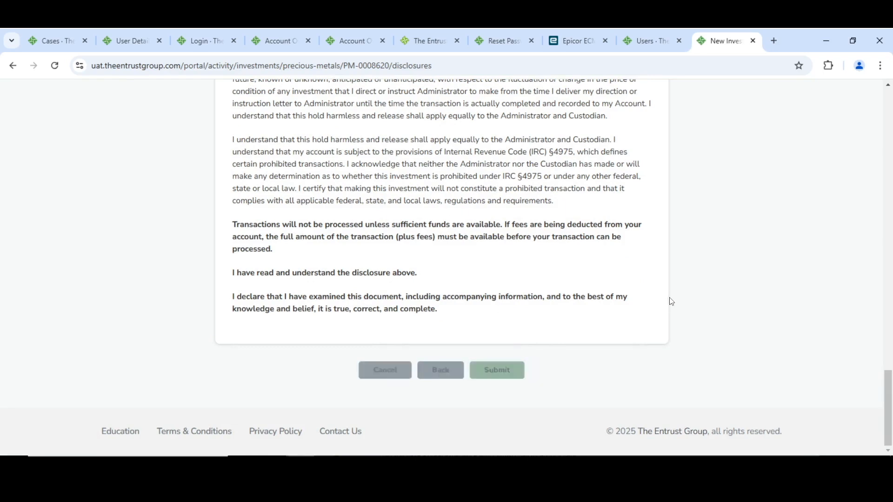